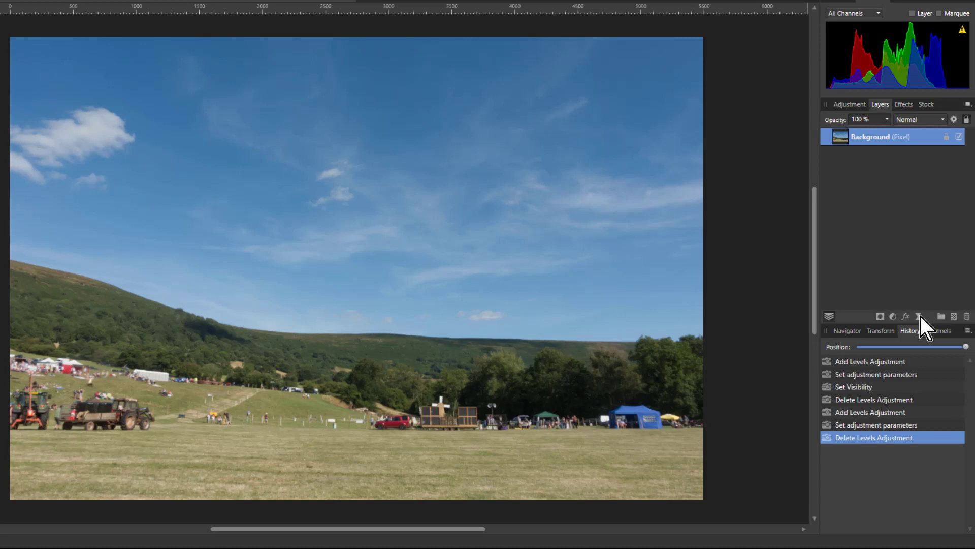
Add a Levels adjustment layer with black level 3% and the white level pulled down.
click(894, 318)
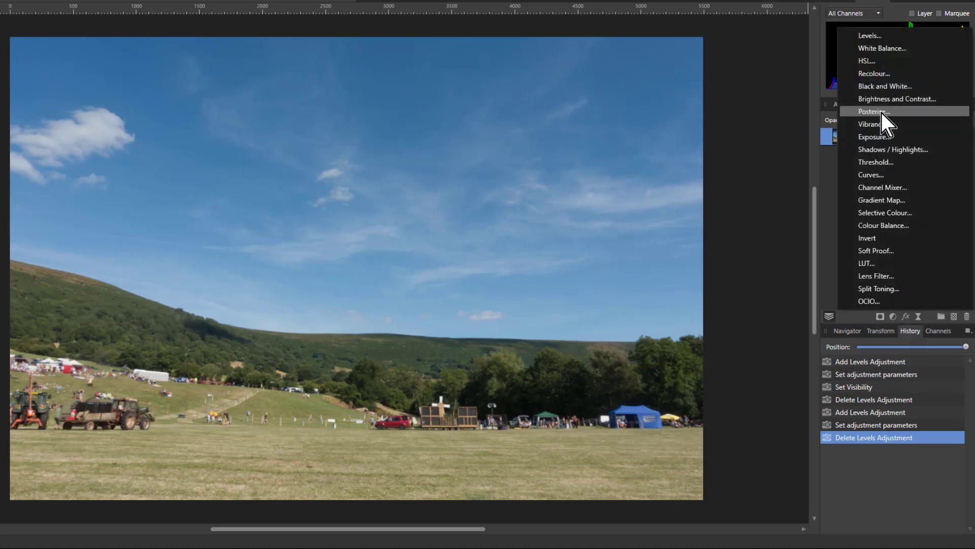
click(874, 35)
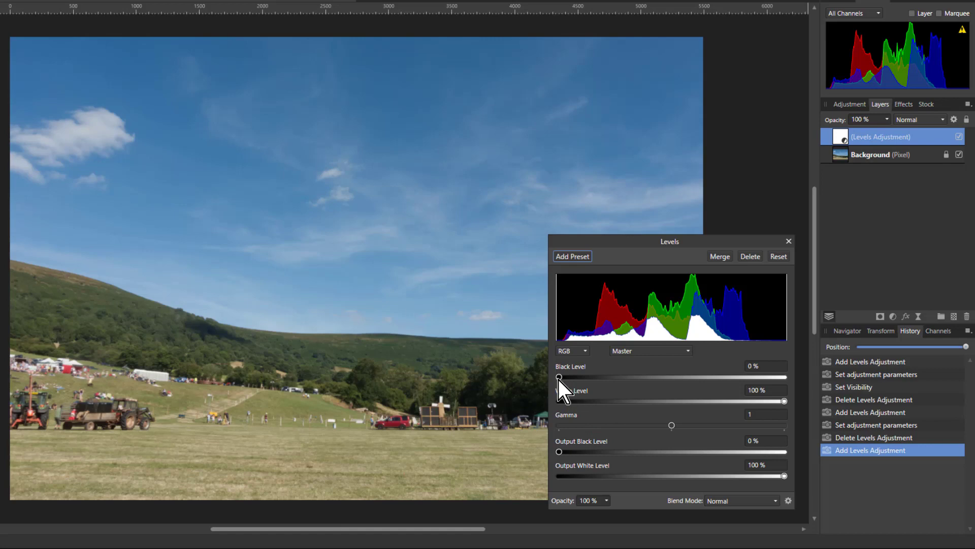
drag(559, 378, 567, 378)
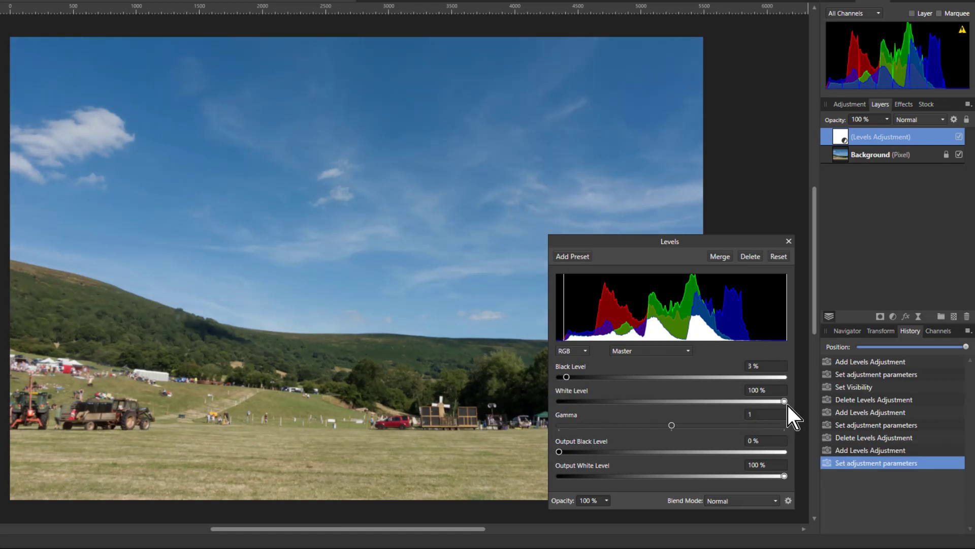
drag(785, 403, 747, 404)
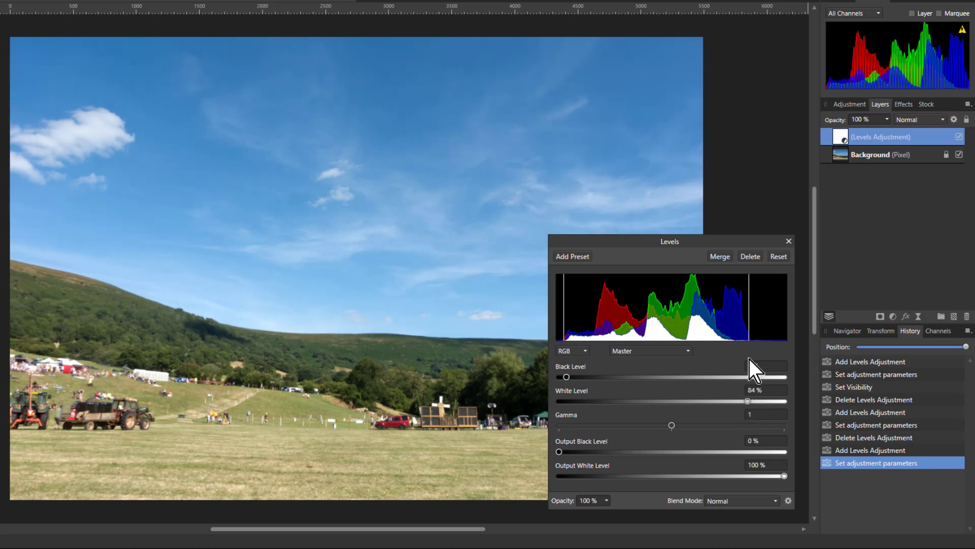
drag(747, 401, 739, 401)
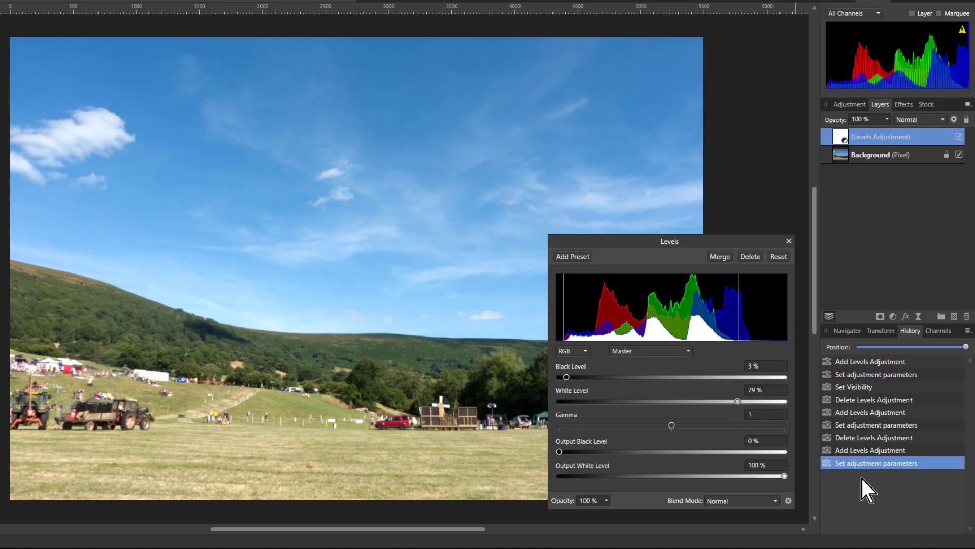
Compare the Levels effect on and off, then fine-tune the white level to 87%.
click(959, 136)
click(959, 136)
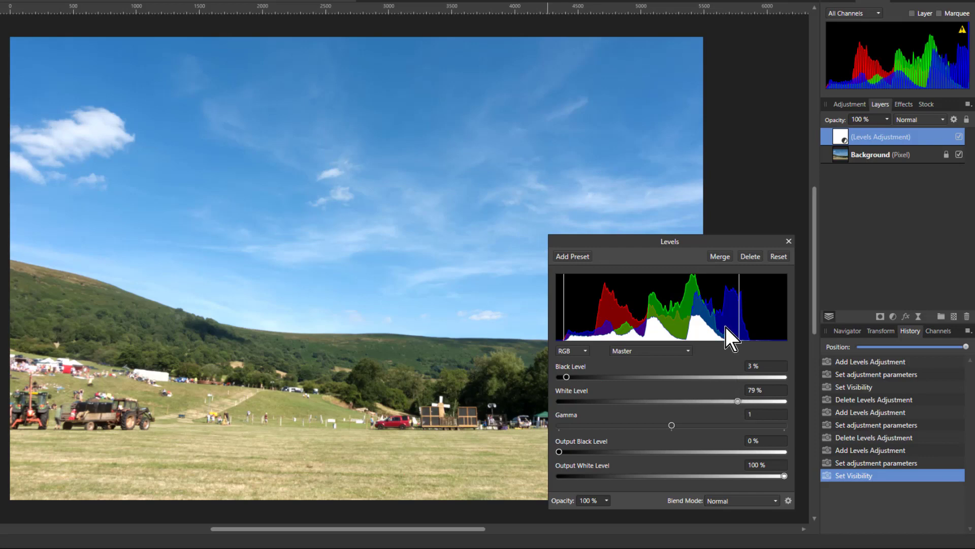
mouse_move(739, 401)
mouse_down()
mouse_move(751, 400)
mouse_move(714, 401)
mouse_move(755, 401)
mouse_up()
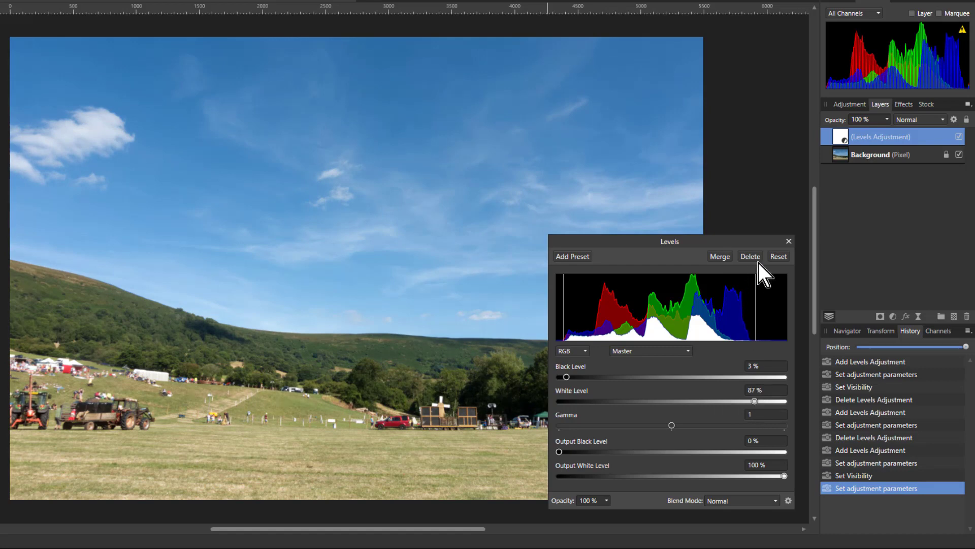
Reset Levels and set the Red channel to black level 2% and white level 86%.
click(781, 258)
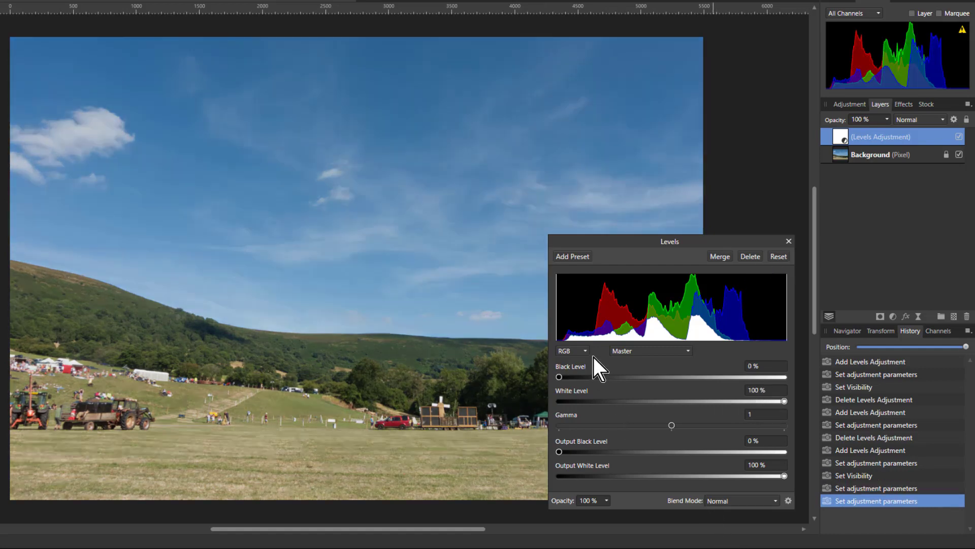
click(650, 353)
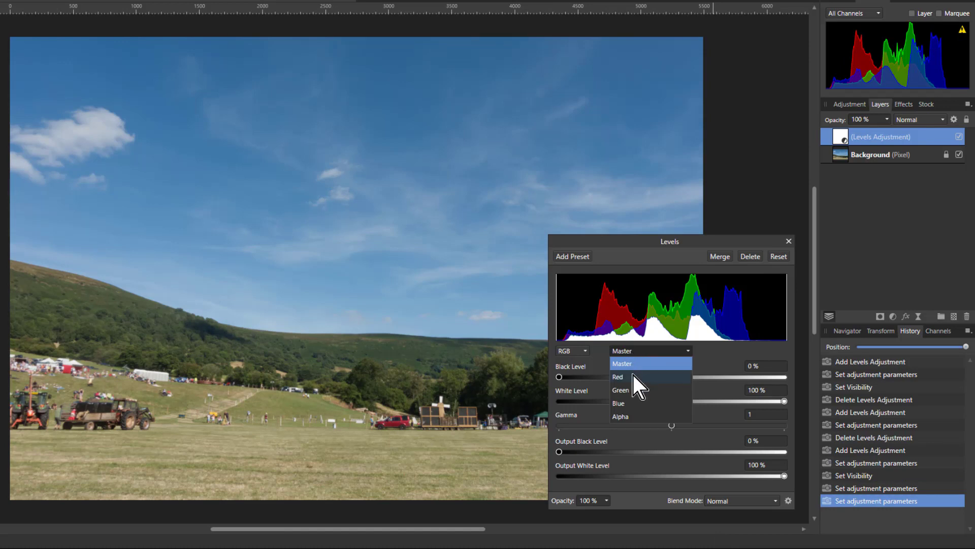
click(633, 376)
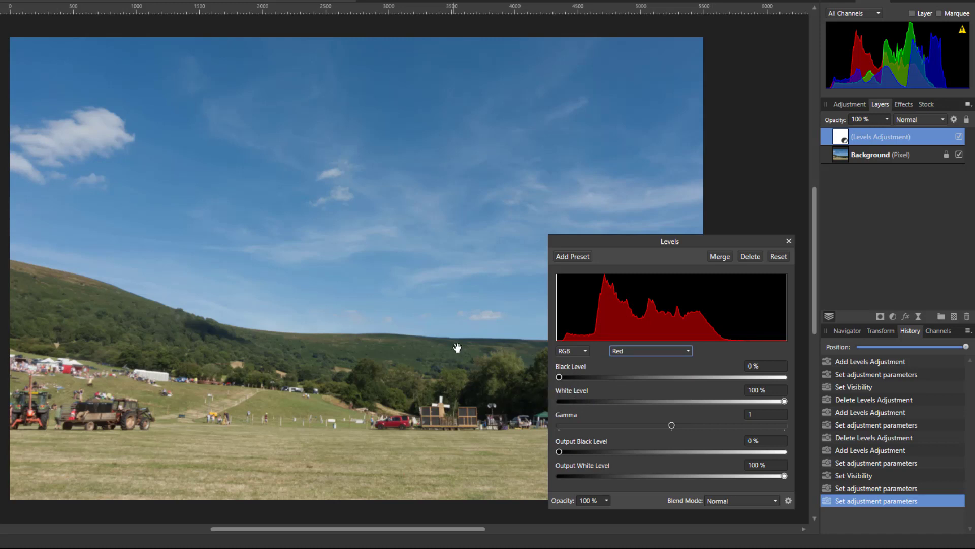
drag(560, 379, 565, 379)
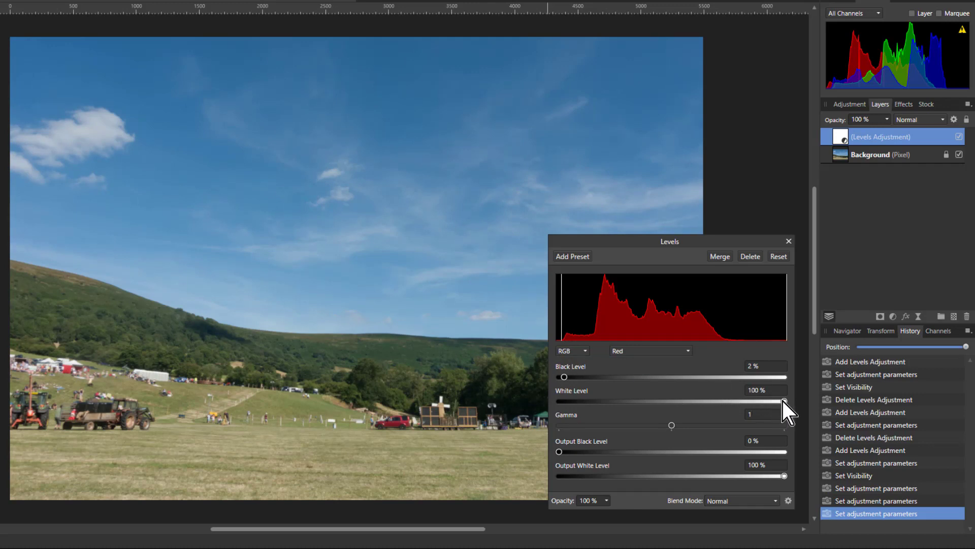
drag(785, 400, 735, 401)
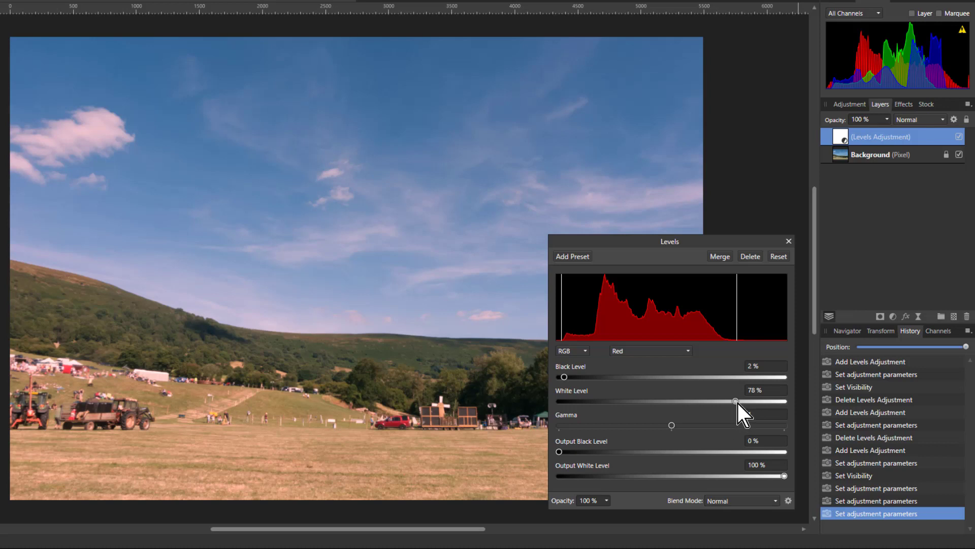
drag(739, 403, 753, 403)
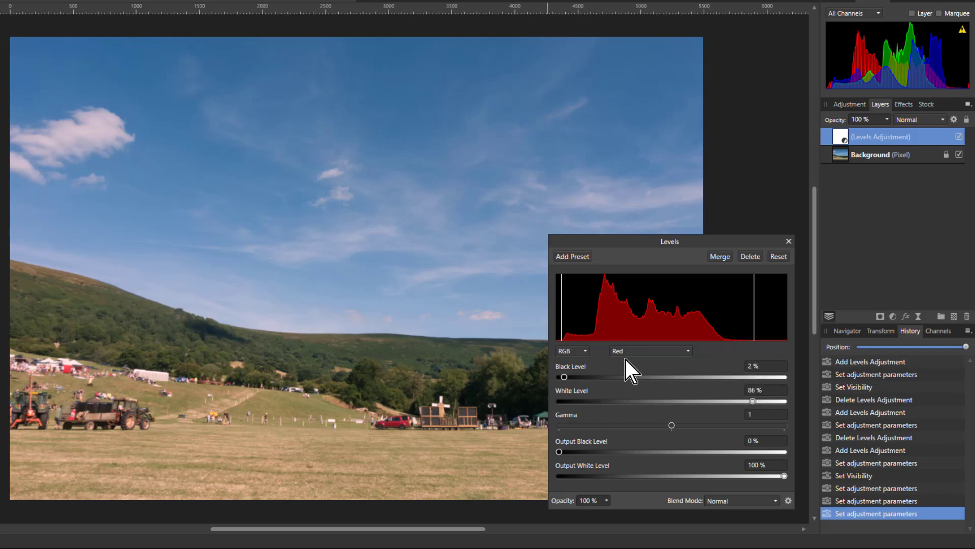
click(668, 352)
Set the Green channel levels to black 4% and white 80%.
click(639, 391)
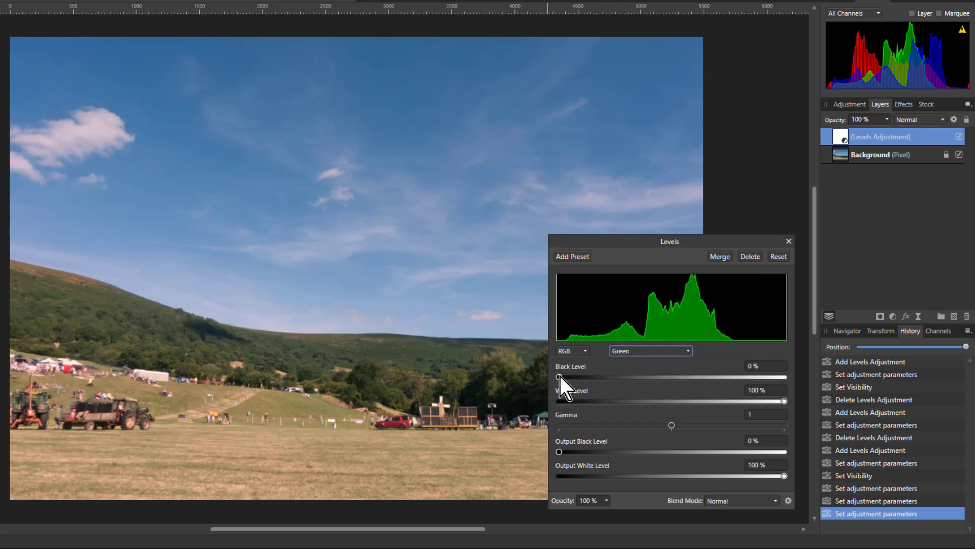
drag(560, 376, 568, 377)
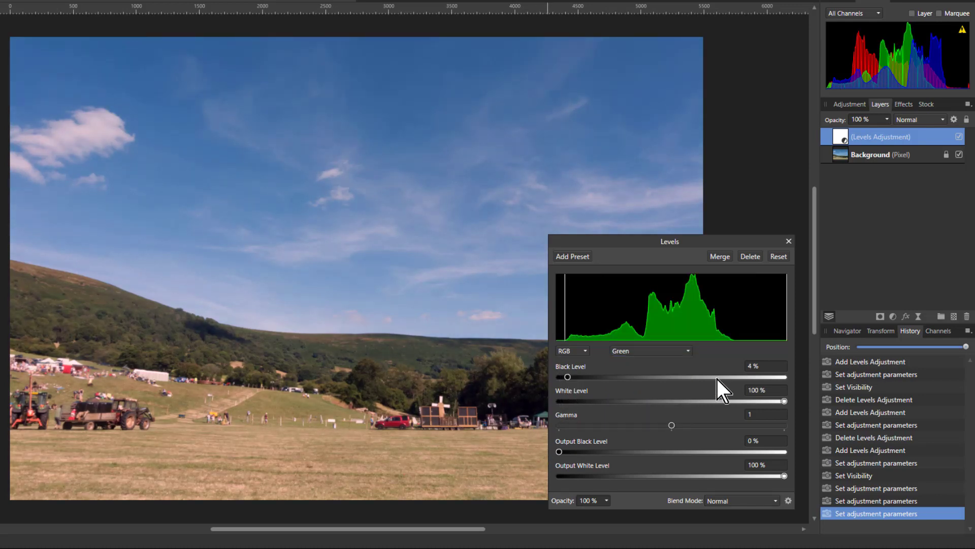
drag(782, 401, 739, 398)
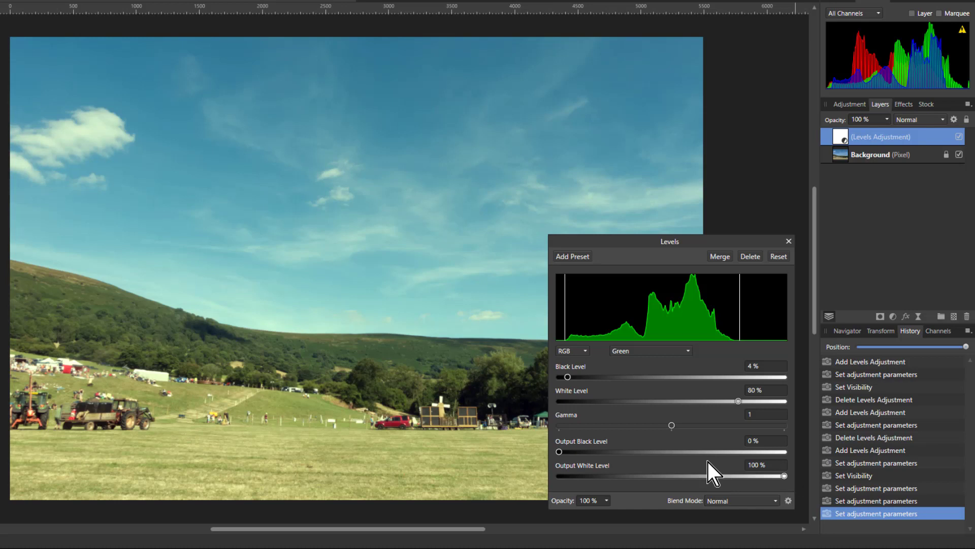
Set the Blue channel levels to black 3% and white 85%.
click(673, 351)
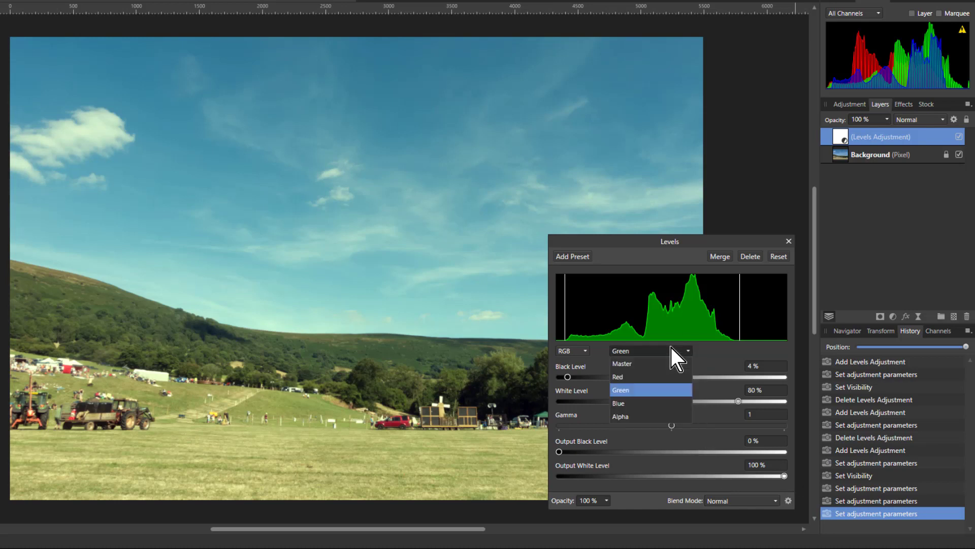
click(627, 402)
drag(559, 375, 566, 377)
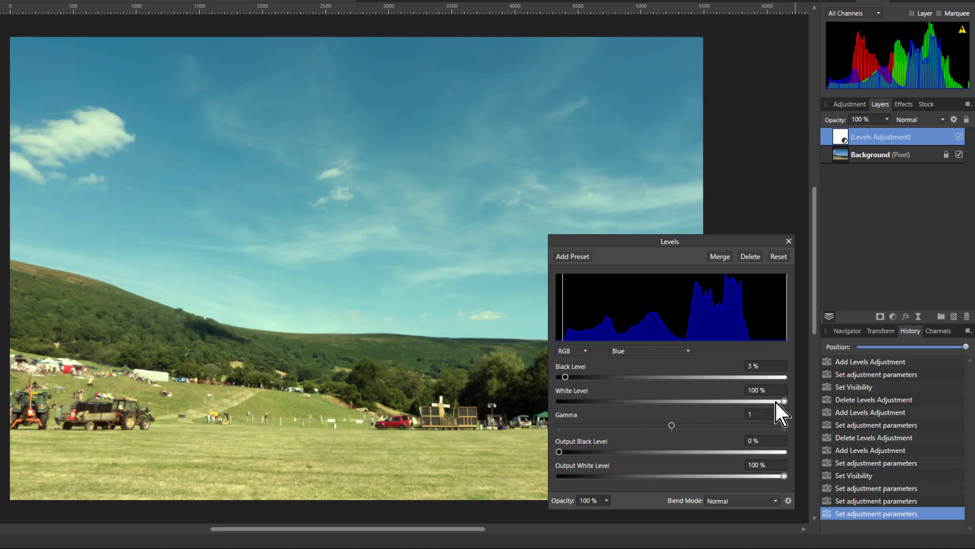
drag(784, 401, 751, 396)
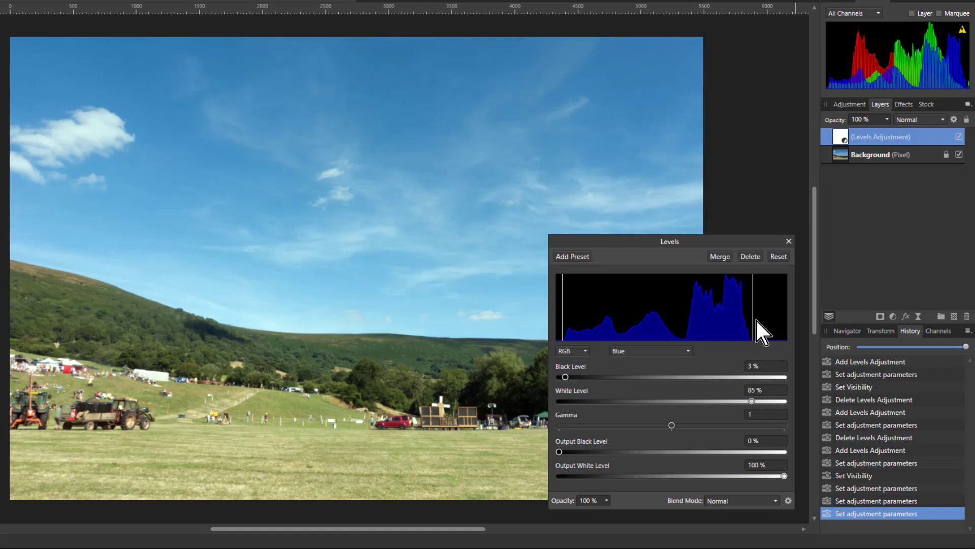
Compare the Levels effect on and off, then move aside and close the Levels settings.
click(959, 136)
click(959, 137)
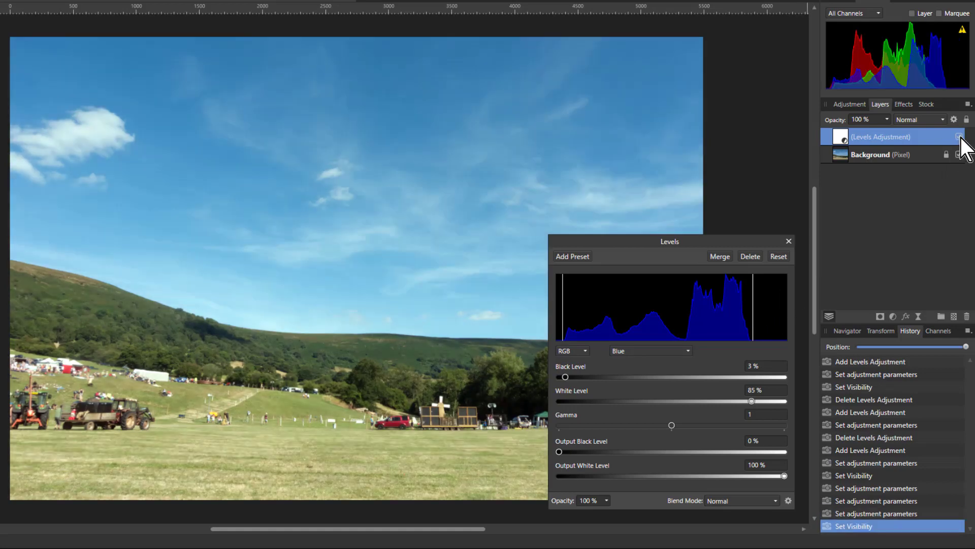
drag(621, 245, 774, 241)
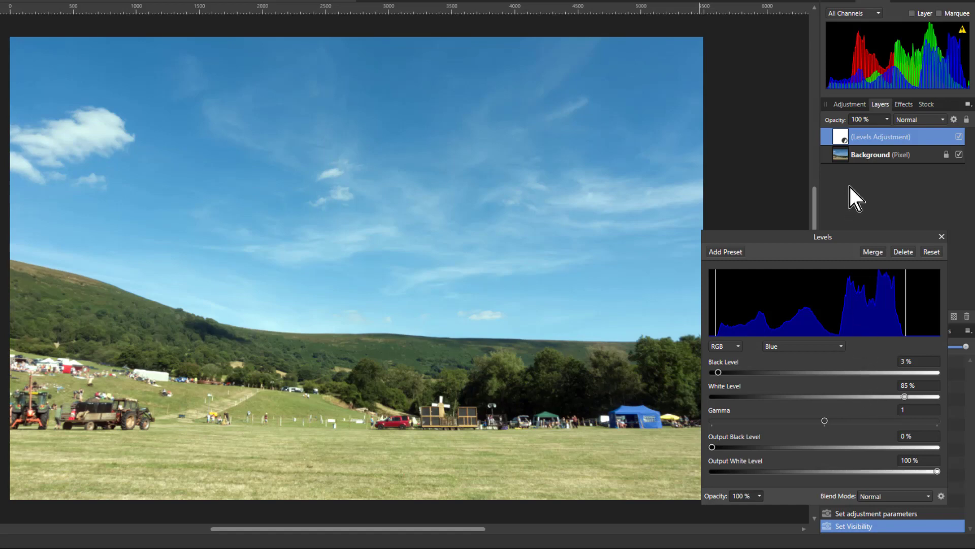
click(942, 238)
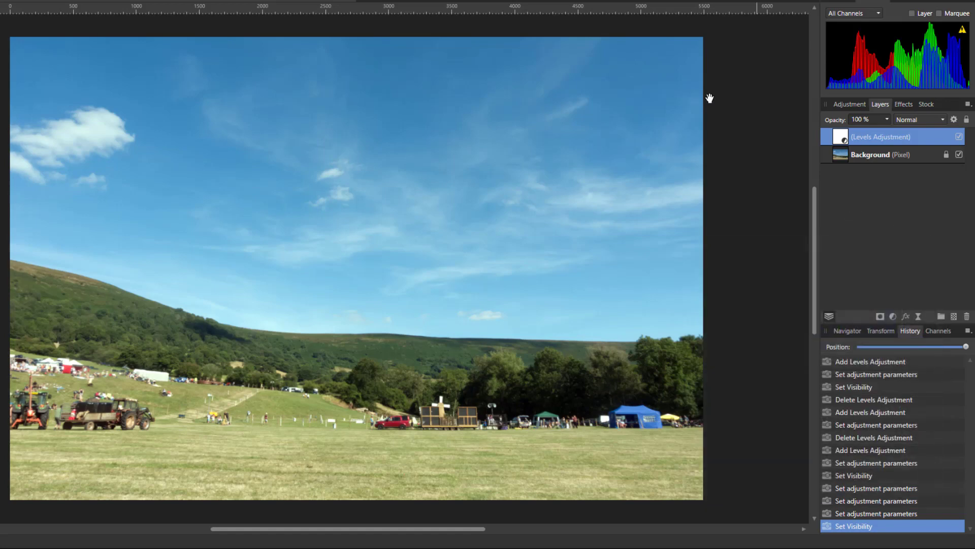
Add a new Levels adjustment to the sunset photo and raise the Red black level to 2%.
click(562, 3)
key(Delete)
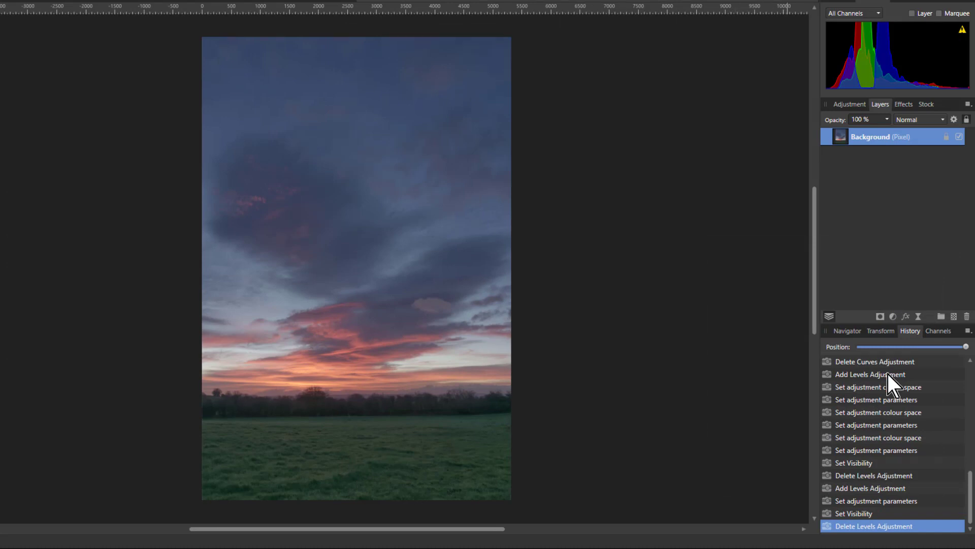
click(892, 317)
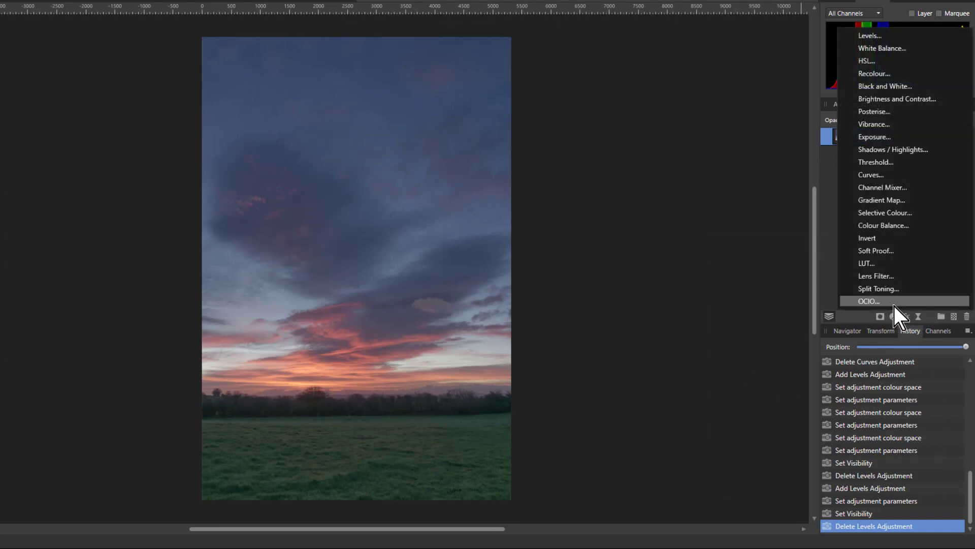
click(868, 37)
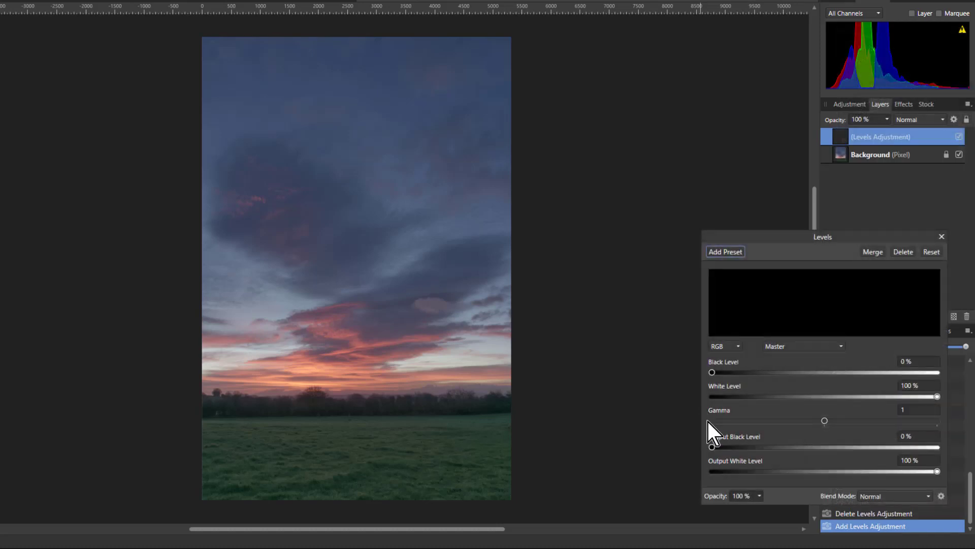
click(790, 348)
click(788, 369)
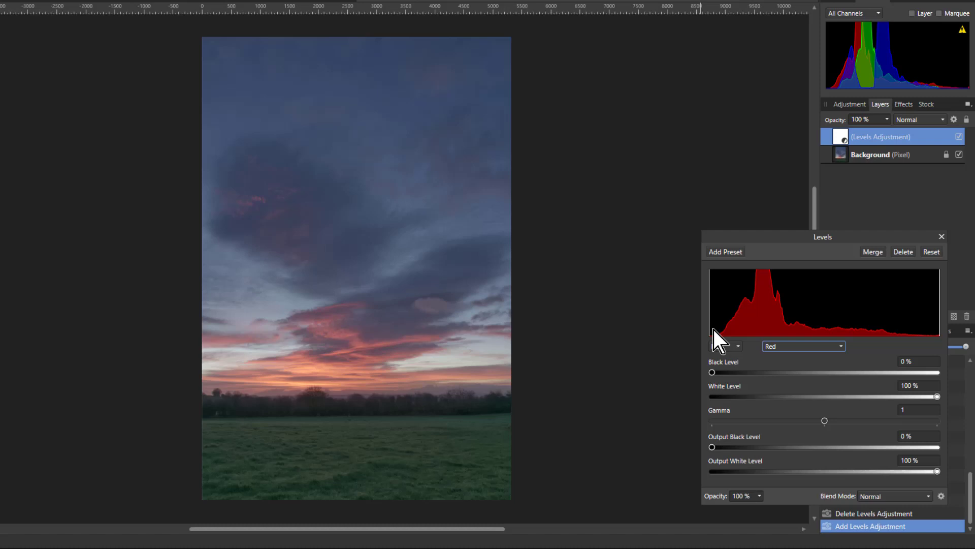
drag(715, 373, 716, 373)
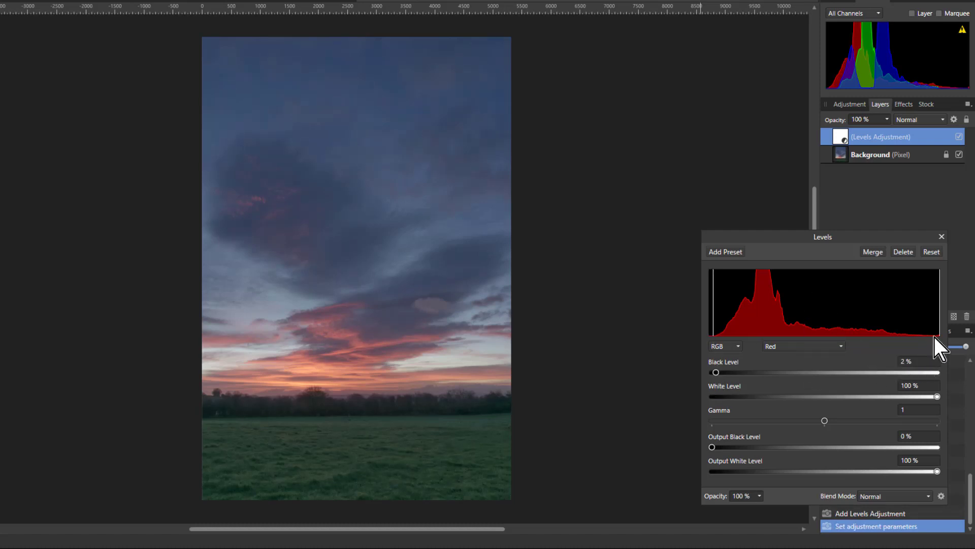
Set Green levels to black 9%, white 80% and Blue levels to black 7%, white 84%.
click(787, 345)
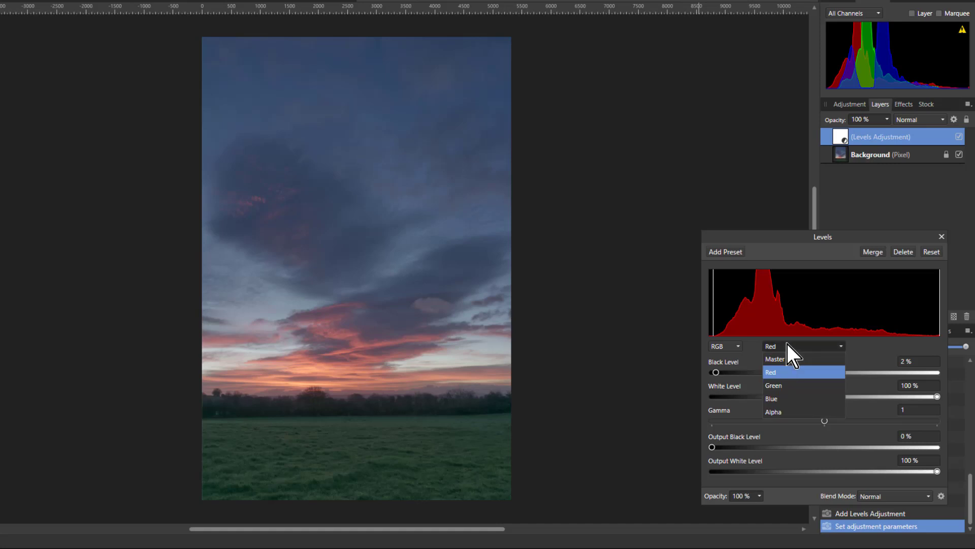
click(785, 386)
drag(712, 372, 732, 374)
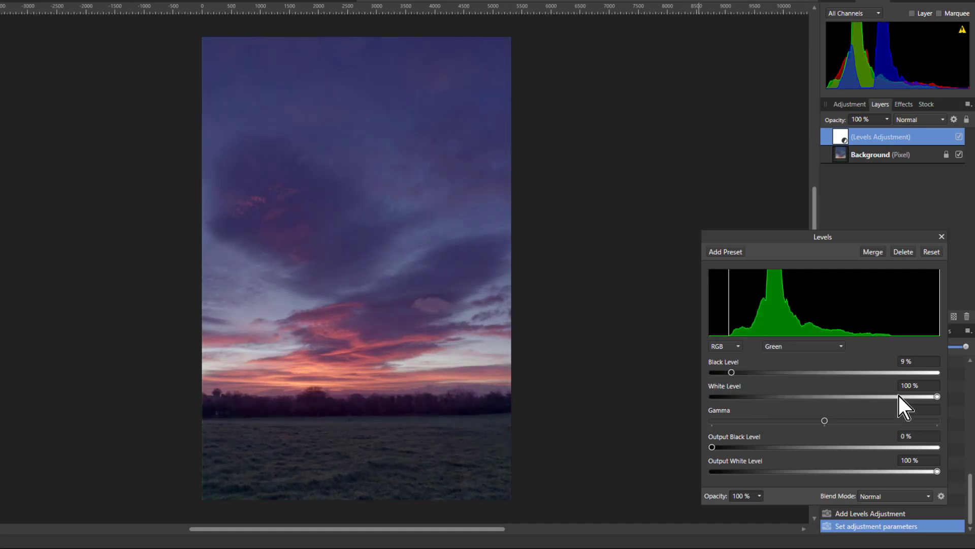
drag(931, 397, 893, 396)
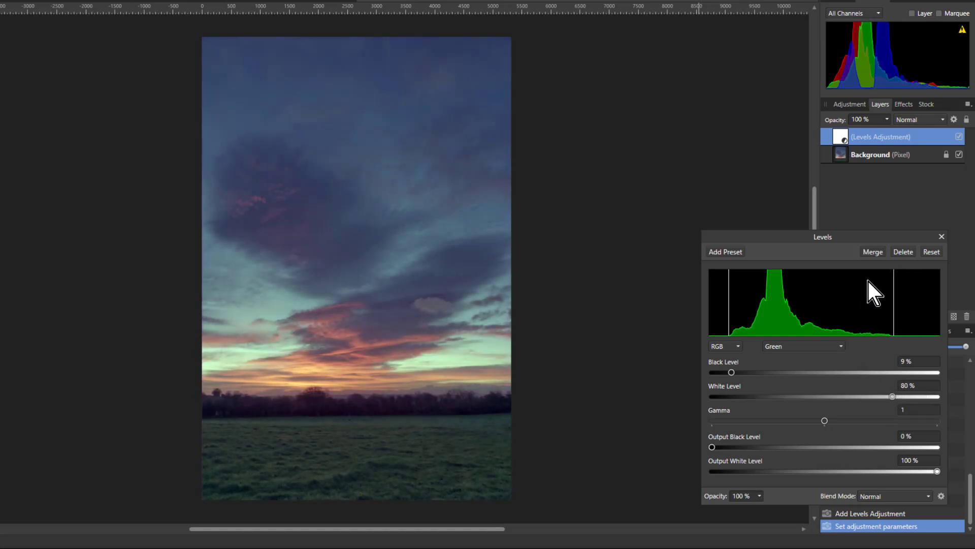
click(792, 348)
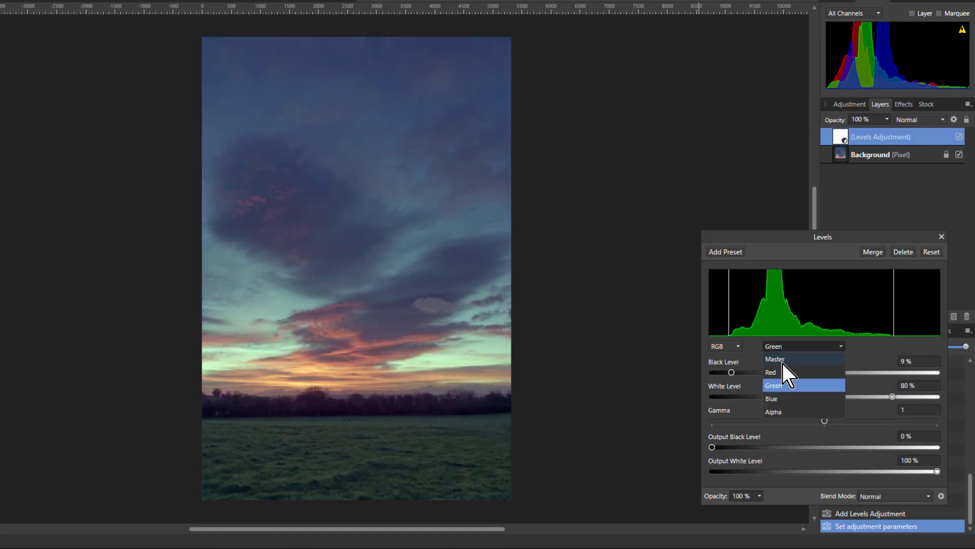
click(780, 401)
drag(712, 376, 730, 376)
drag(938, 396, 902, 396)
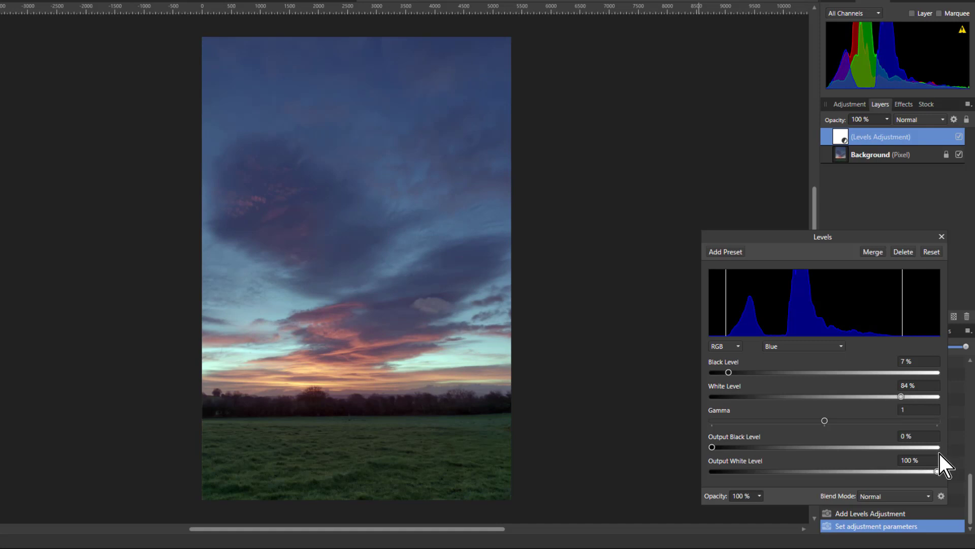
Compare the Levels effect on and off, then delete the Levels adjustment.
click(959, 137)
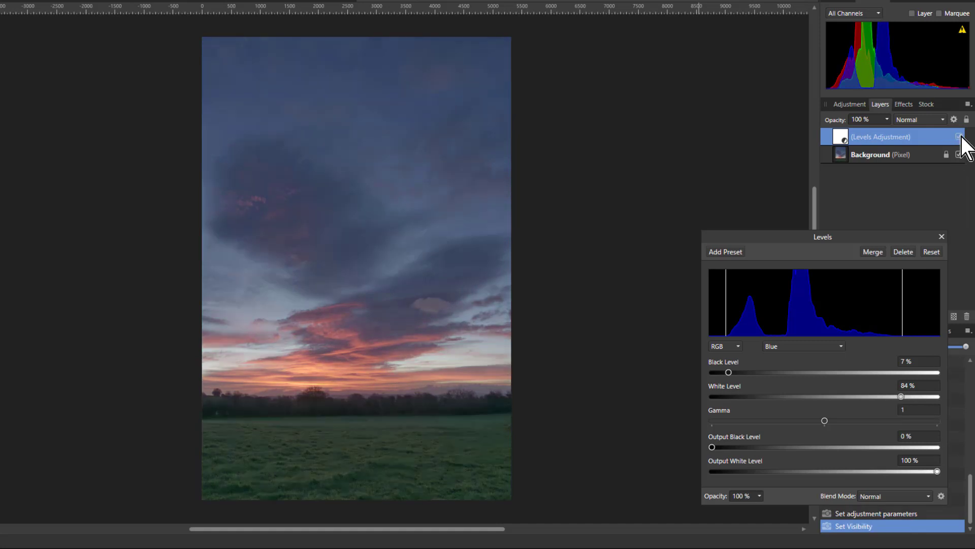
click(960, 137)
click(960, 137)
click(959, 138)
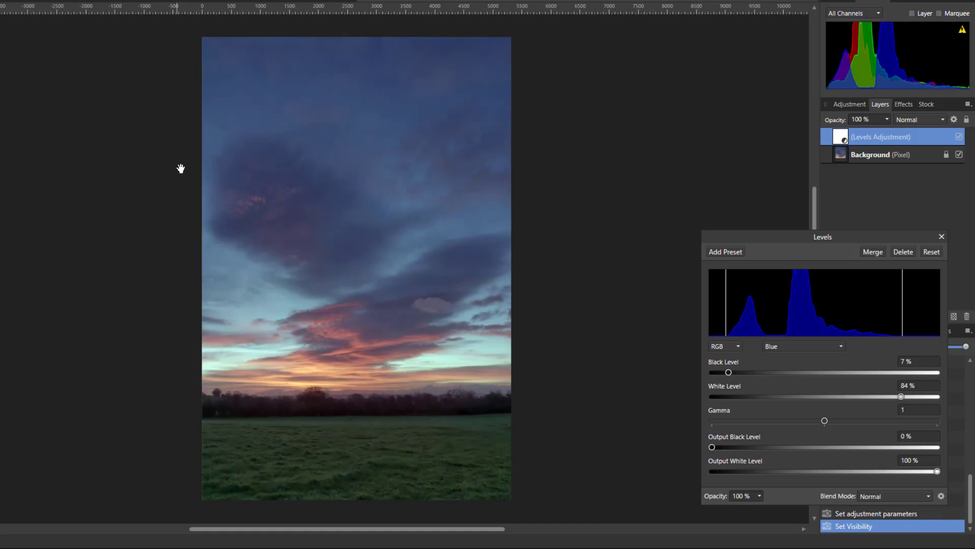
click(904, 252)
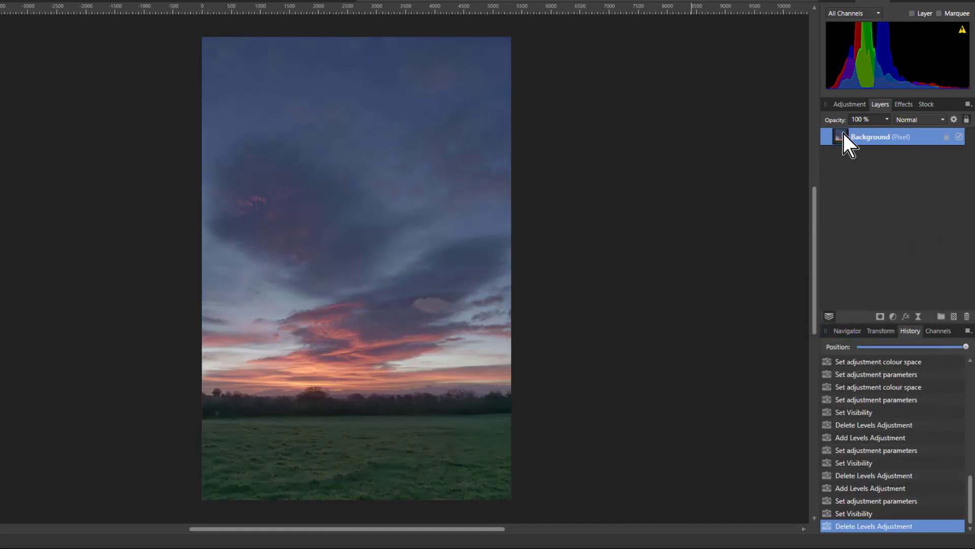
Add a Curves adjustment layer and switch it to the Red channel.
click(893, 316)
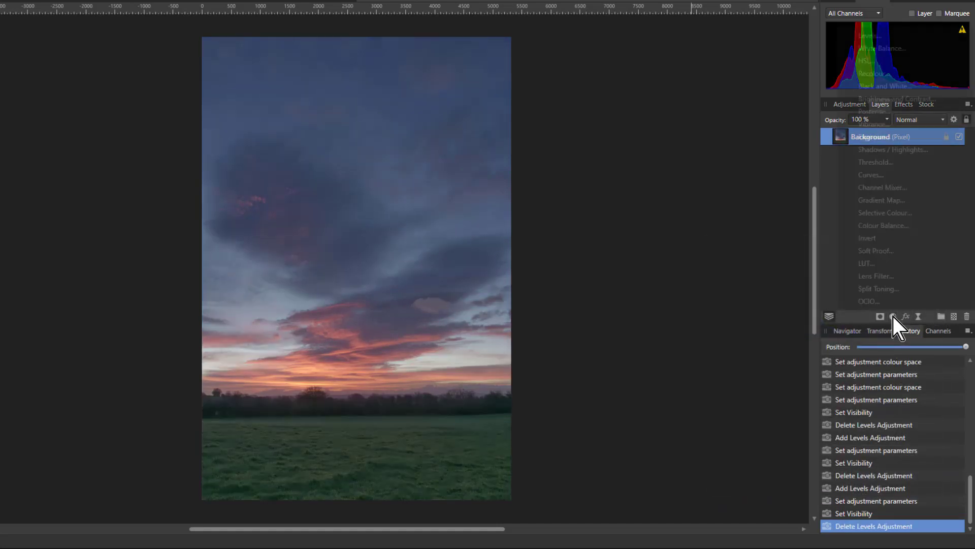
click(871, 175)
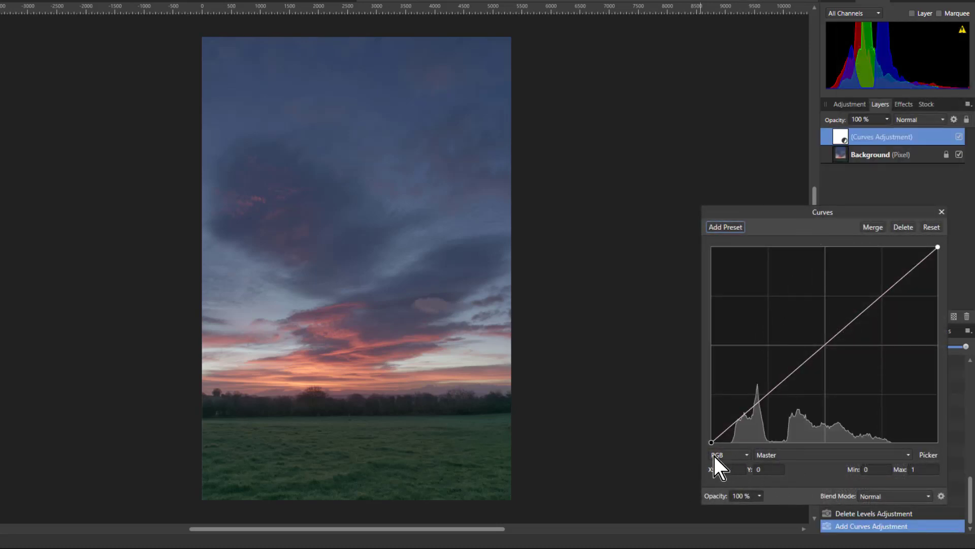
click(816, 454)
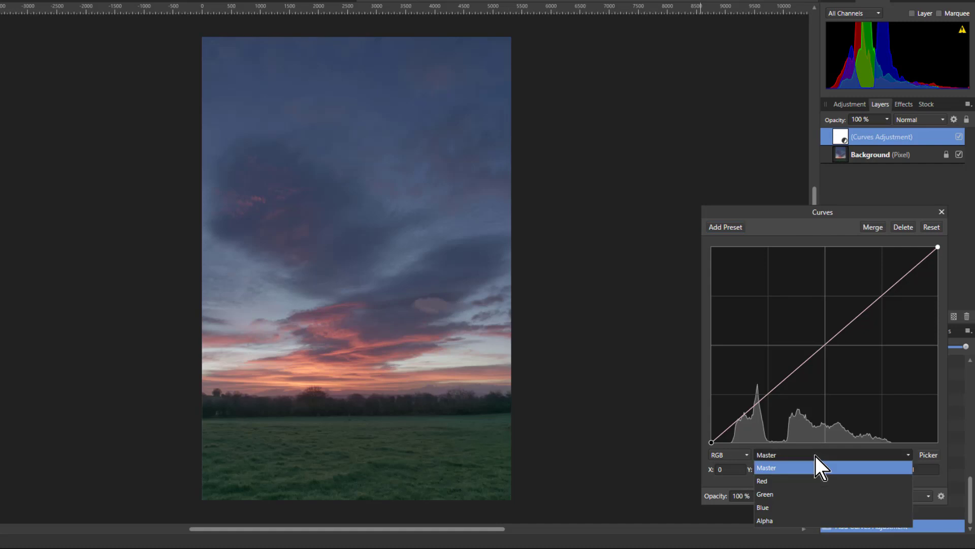
click(800, 483)
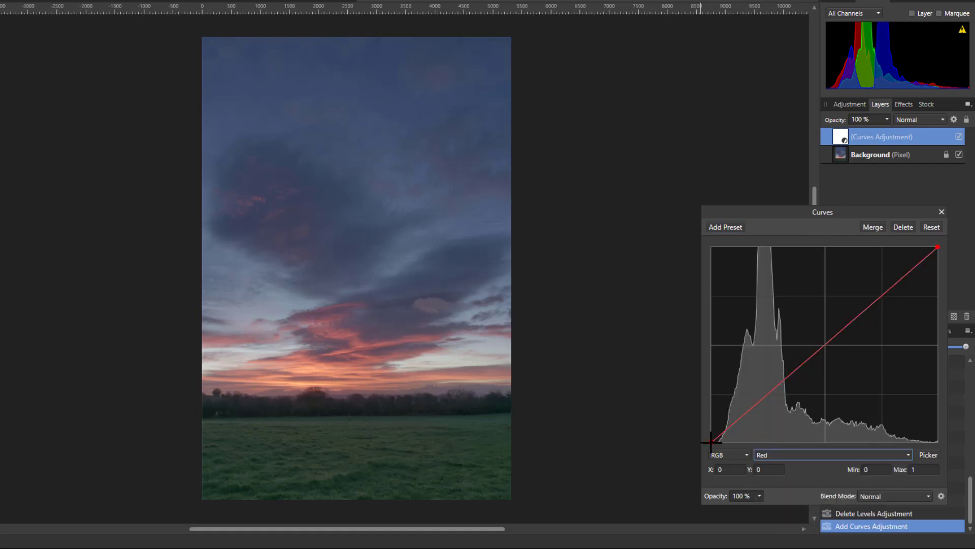
Bow the red curve upward with raised midtone and upper points to make the sky pinker.
drag(712, 442, 715, 443)
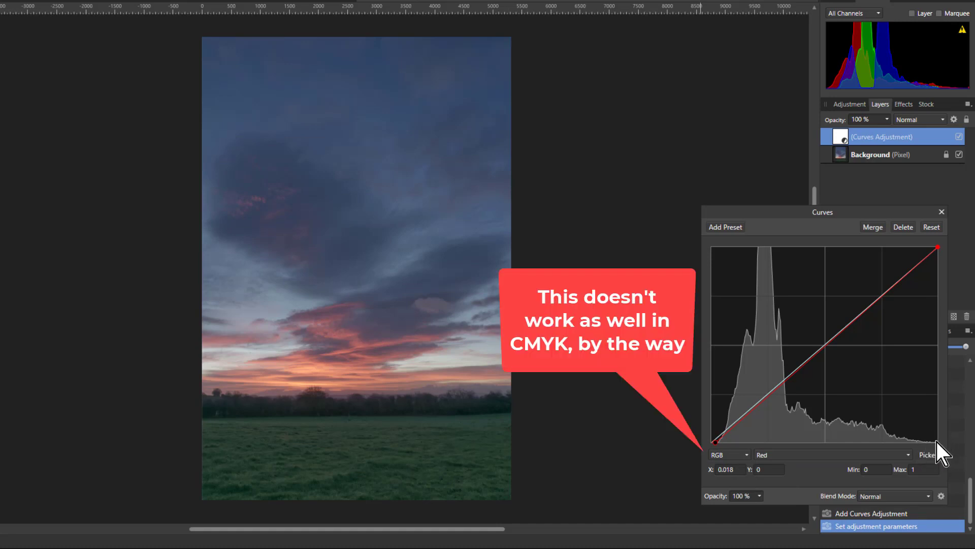
click(824, 346)
drag(824, 346, 890, 279)
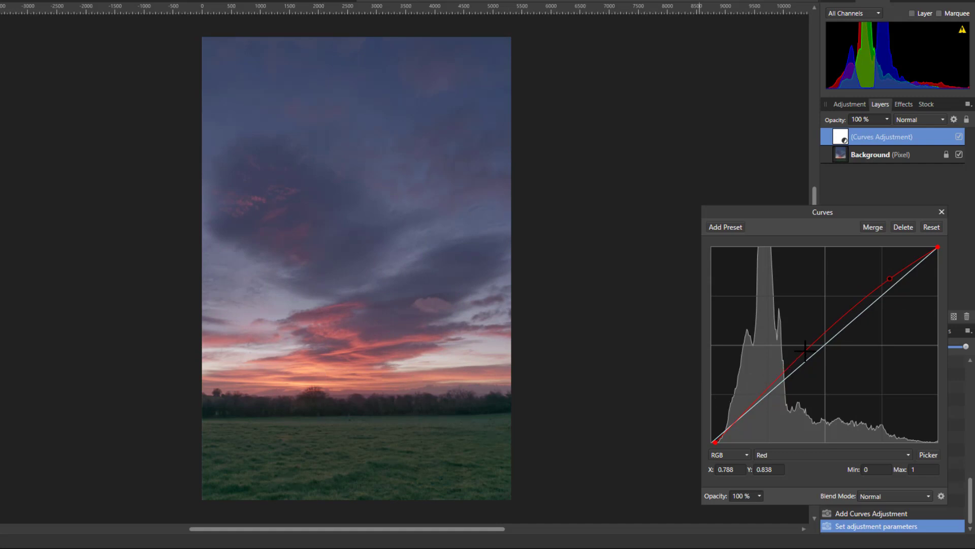
drag(805, 351, 811, 355)
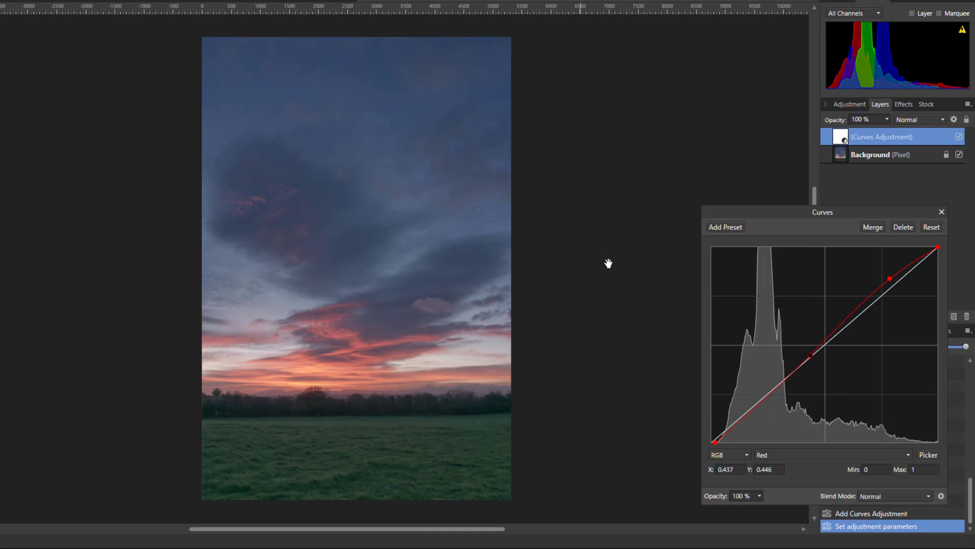
mouse_move(811, 355)
mouse_down()
mouse_move(795, 347)
mouse_move(802, 357)
mouse_up()
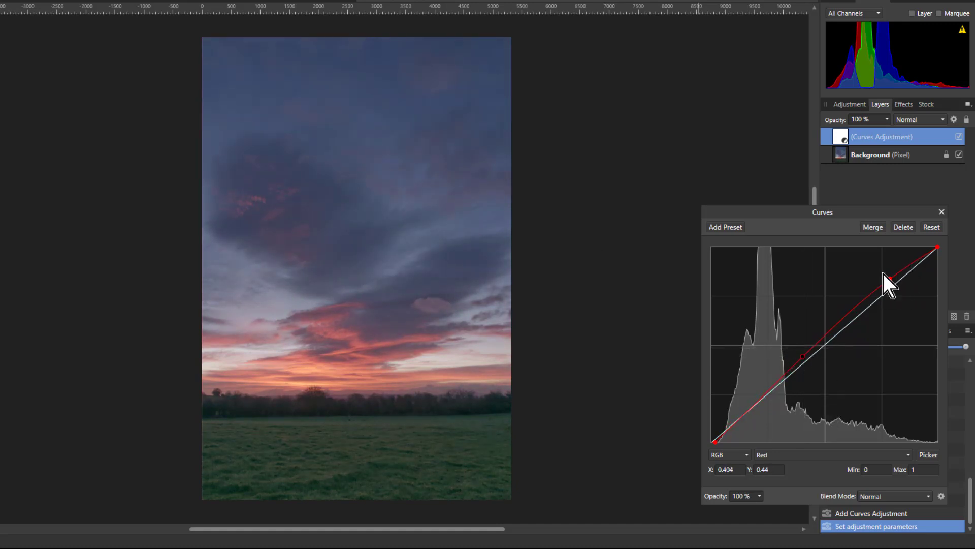
drag(890, 277, 889, 272)
On the Green curve, pull the white point inward and add midtone and upper control points.
click(804, 452)
click(780, 495)
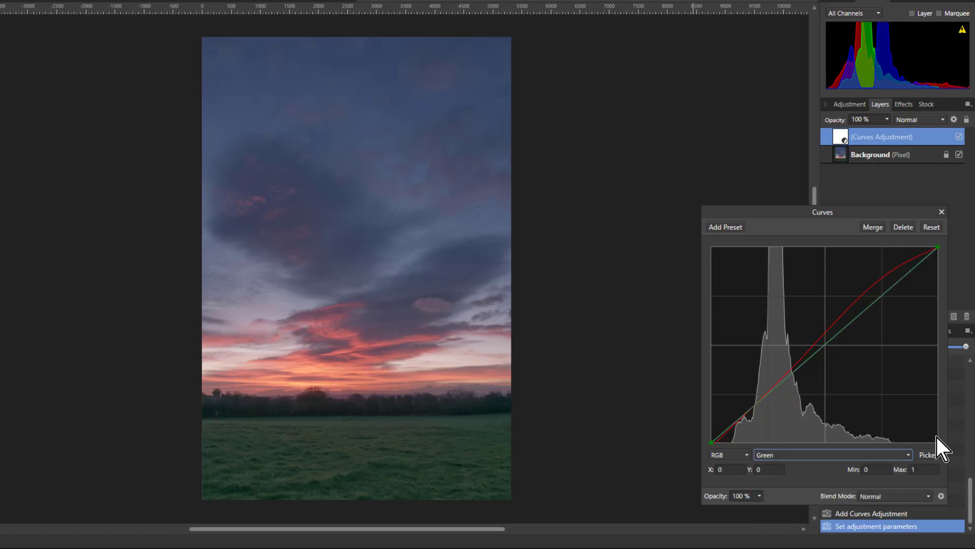
drag(816, 351, 729, 446)
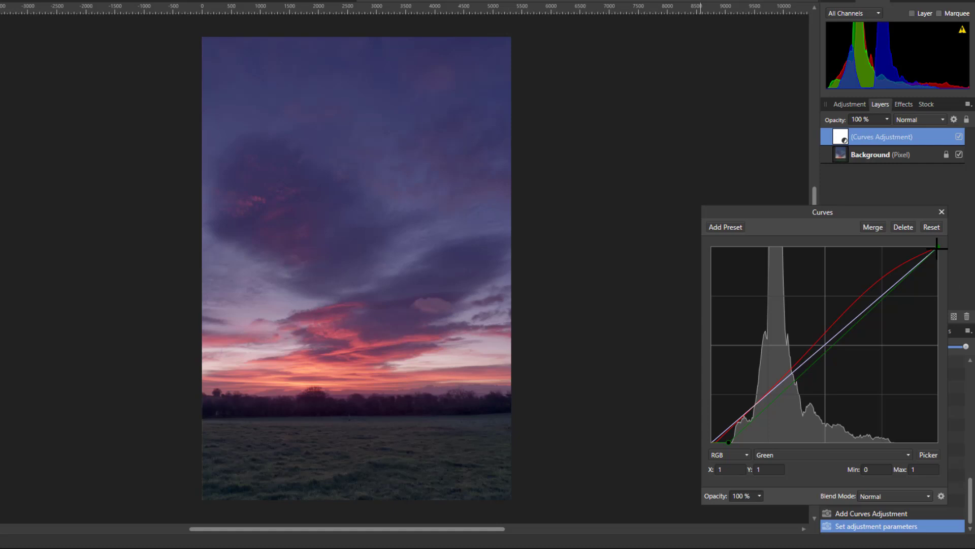
drag(937, 248, 895, 246)
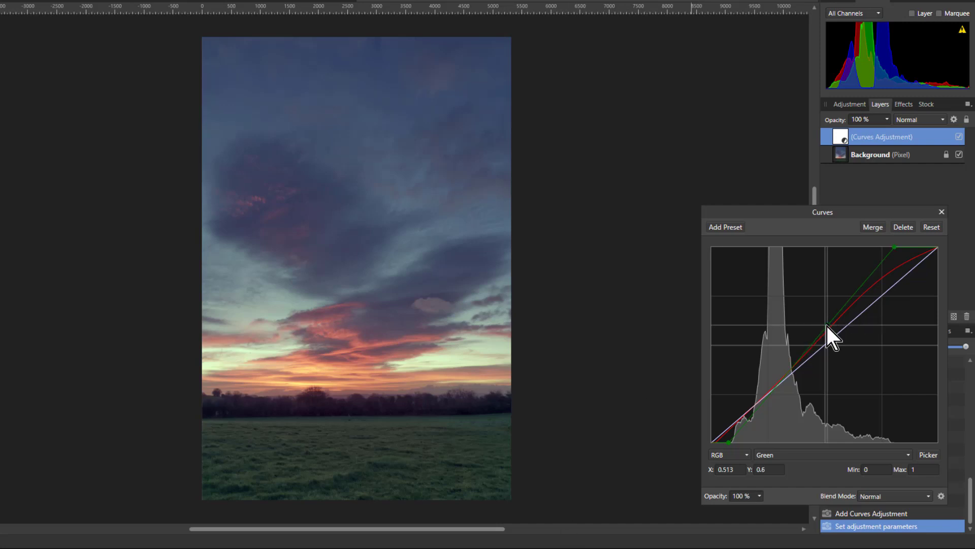
drag(827, 326, 754, 407)
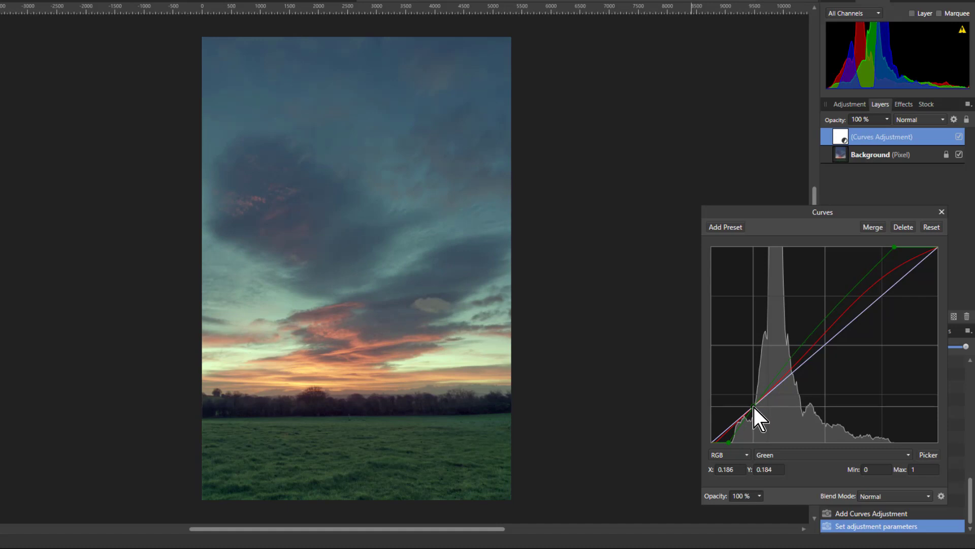
click(838, 309)
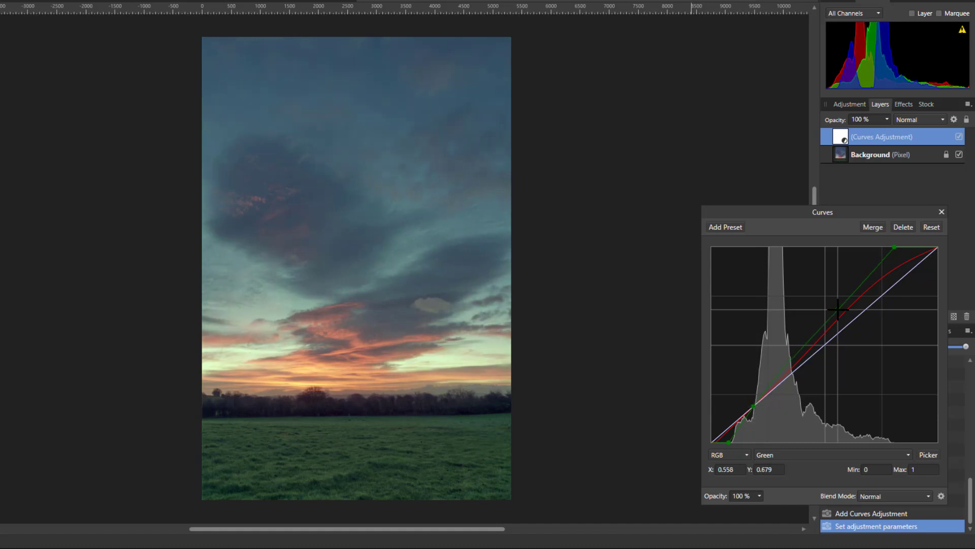
mouse_move(841, 310)
mouse_down()
mouse_move(857, 317)
mouse_move(849, 312)
mouse_up()
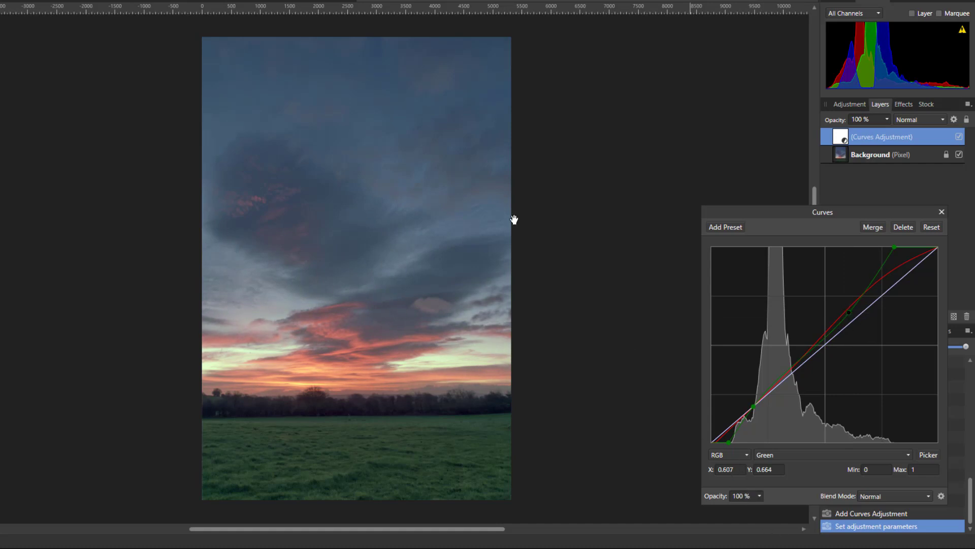
On the Blue curve, move the black point right and the white point left, then add midtone points.
click(803, 454)
click(781, 507)
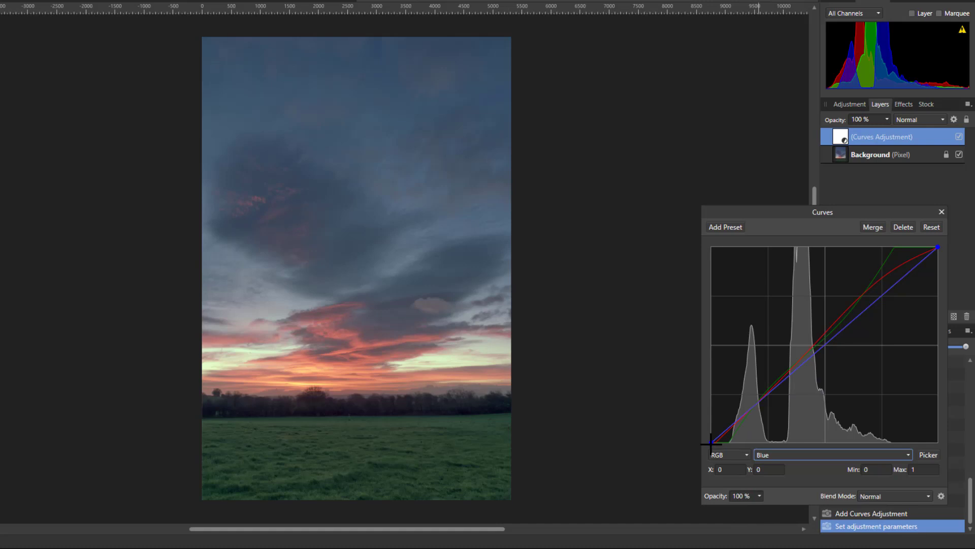
drag(712, 445, 728, 447)
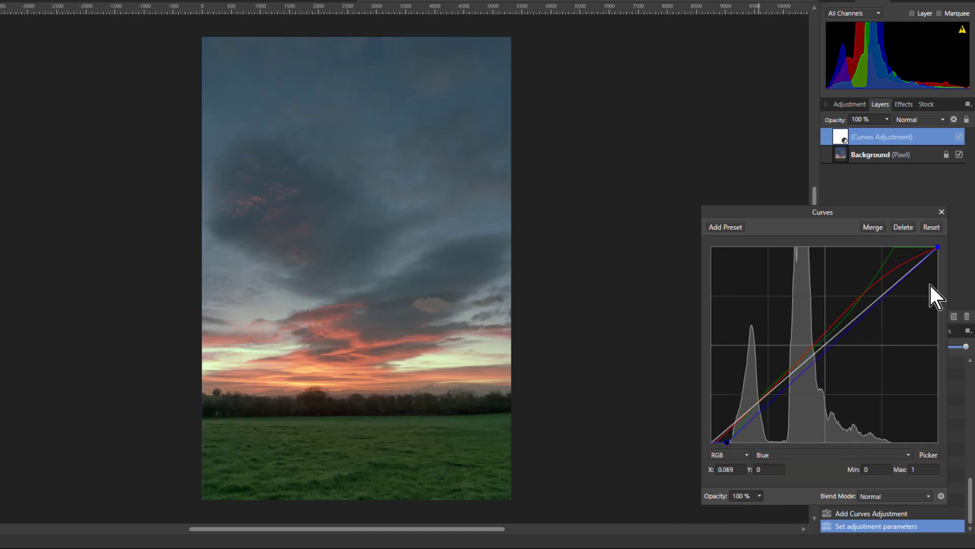
drag(938, 247, 896, 241)
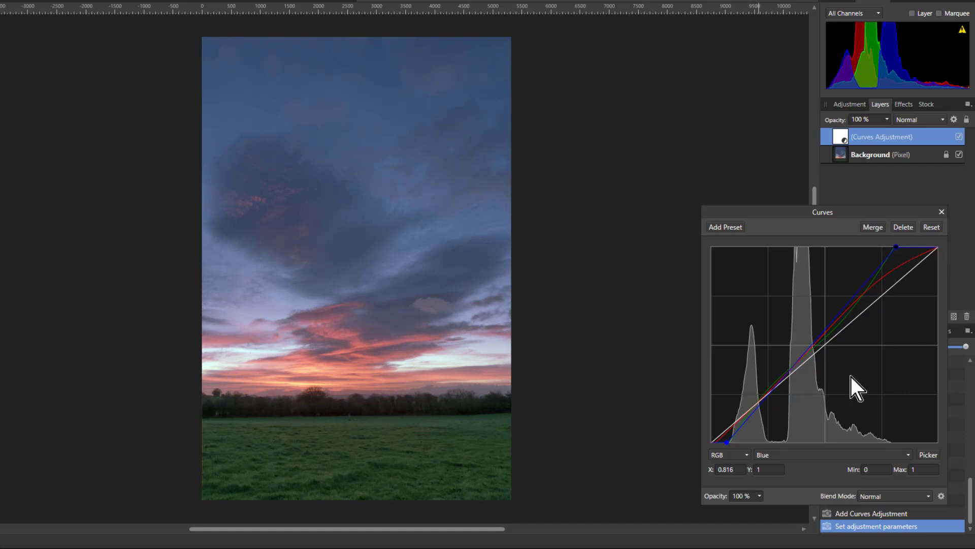
drag(823, 329, 868, 290)
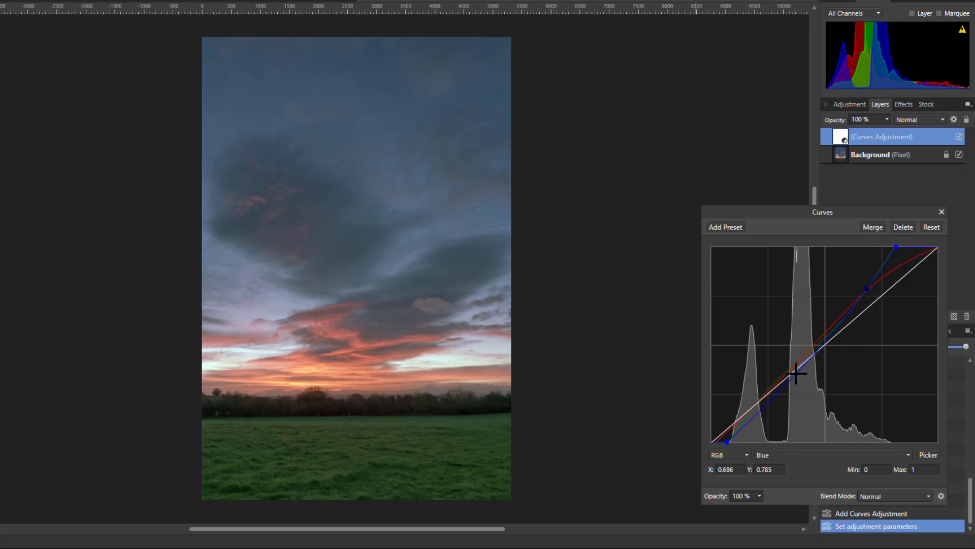
drag(797, 371, 776, 376)
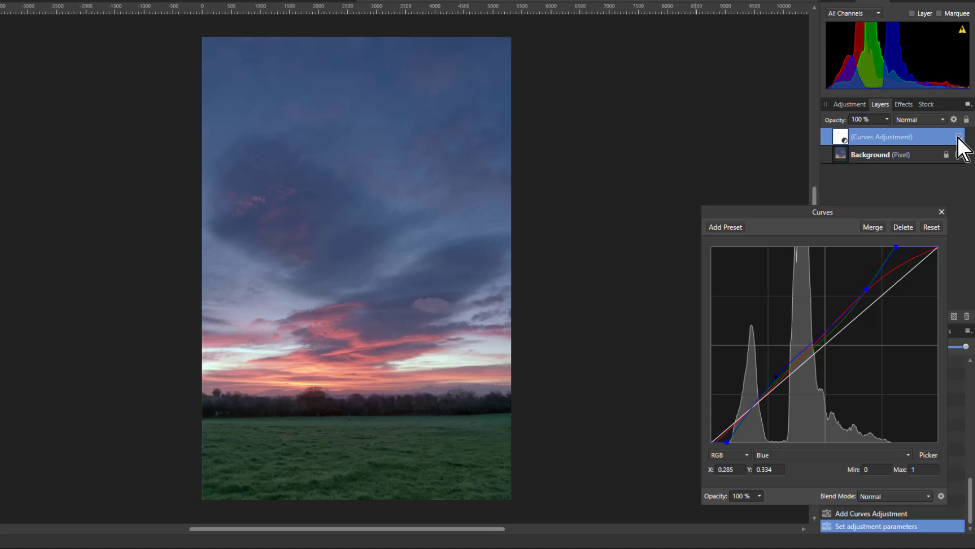
Compare the Curves effect on and off, then raise the red midtone and upper points further.
click(959, 136)
click(958, 136)
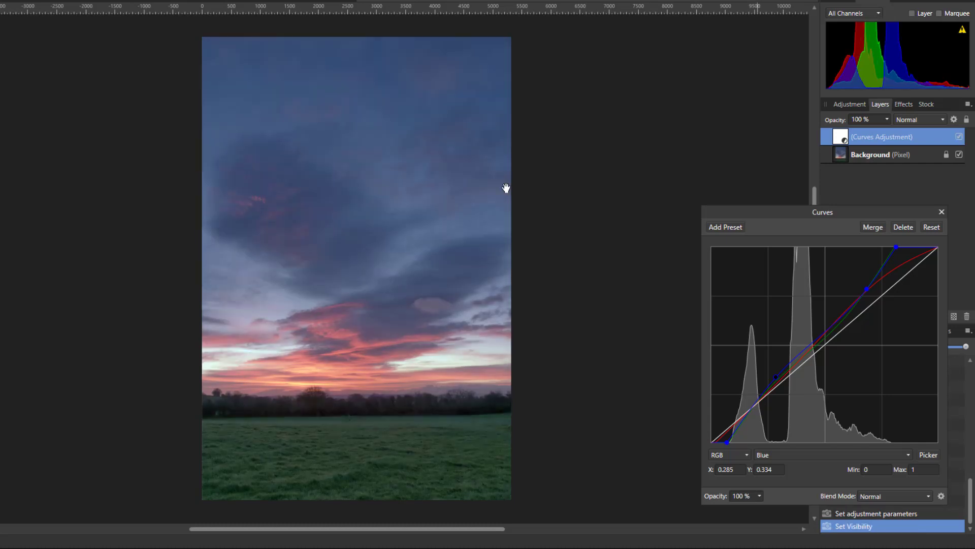
click(814, 454)
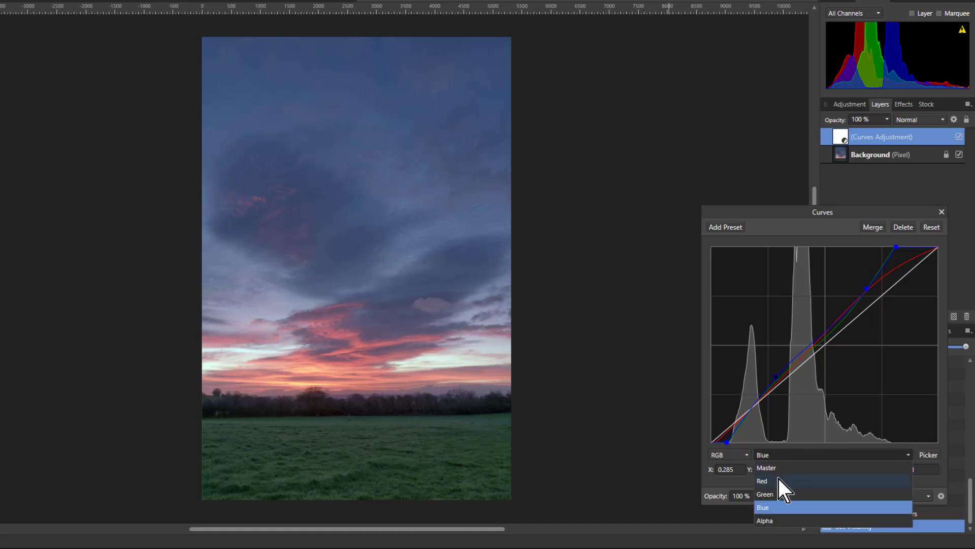
click(779, 480)
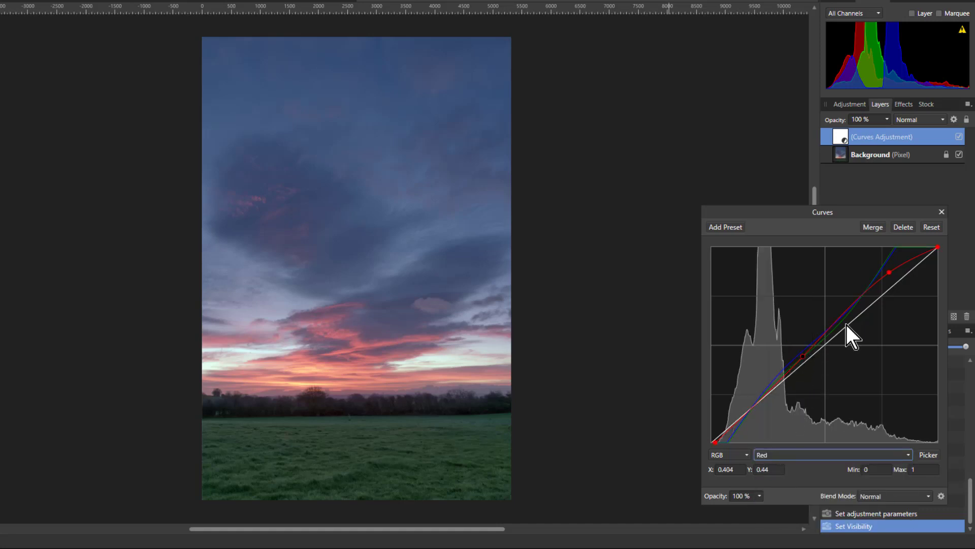
drag(804, 357, 793, 351)
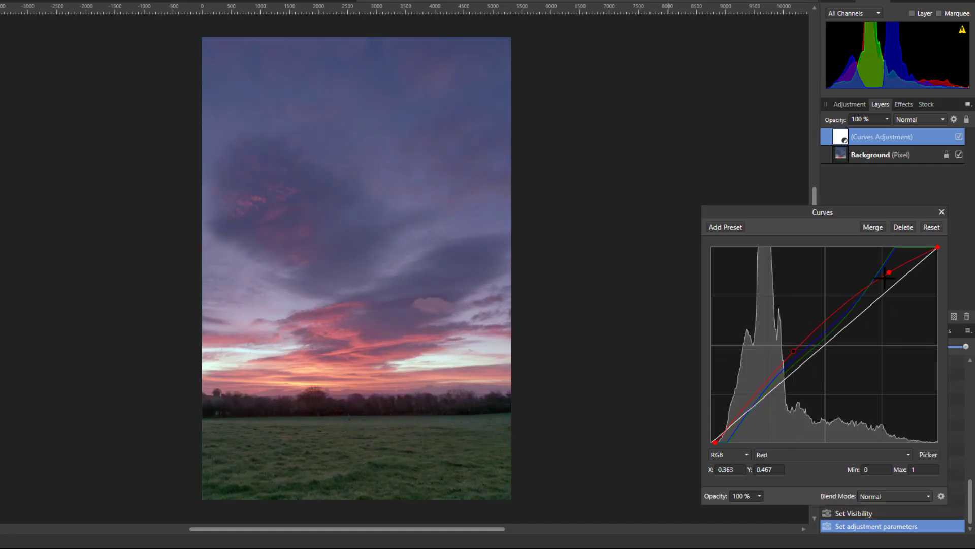
drag(889, 272, 890, 264)
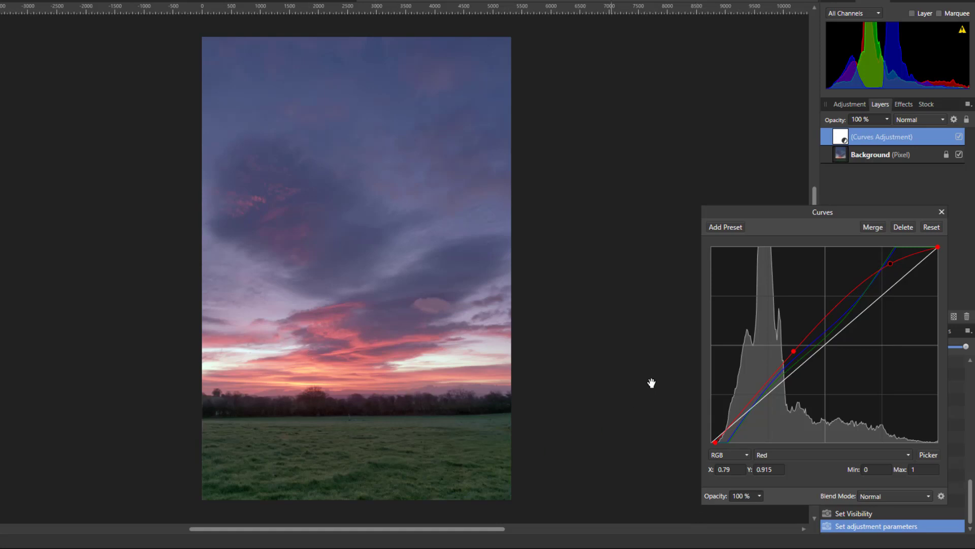
Adjust the upper blue point and add a lower blue point near X 0.3, Y 0.381.
click(794, 455)
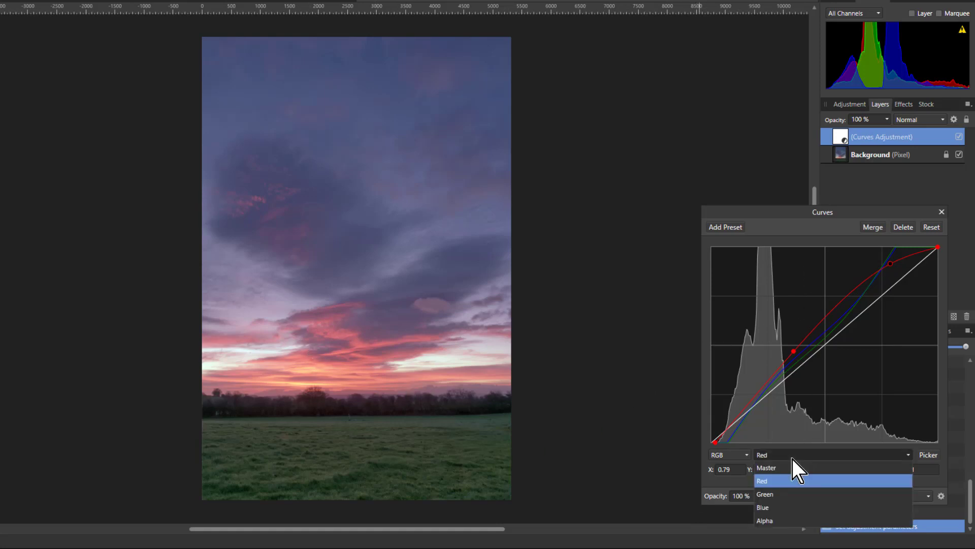
click(776, 507)
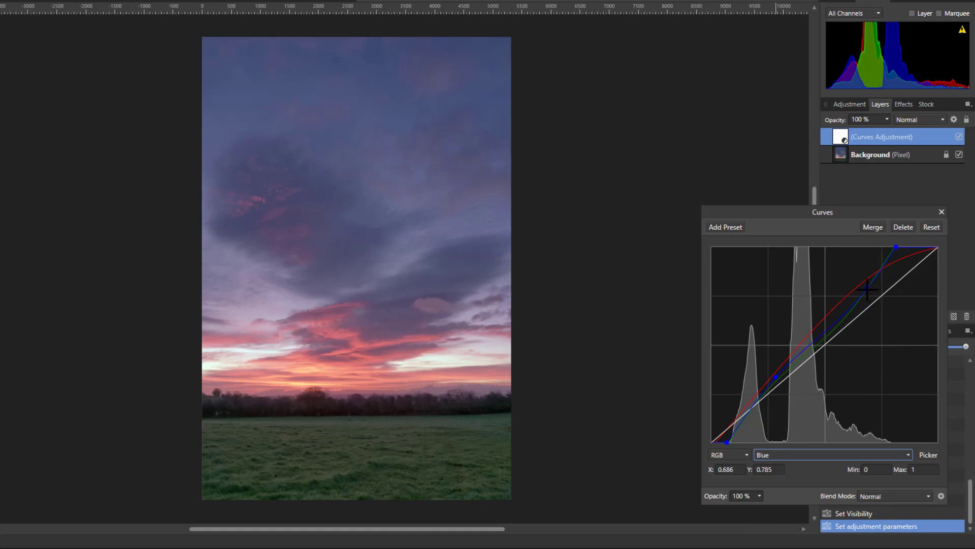
mouse_move(867, 289)
mouse_down()
mouse_move(855, 273)
mouse_move(878, 295)
mouse_move(864, 296)
mouse_up()
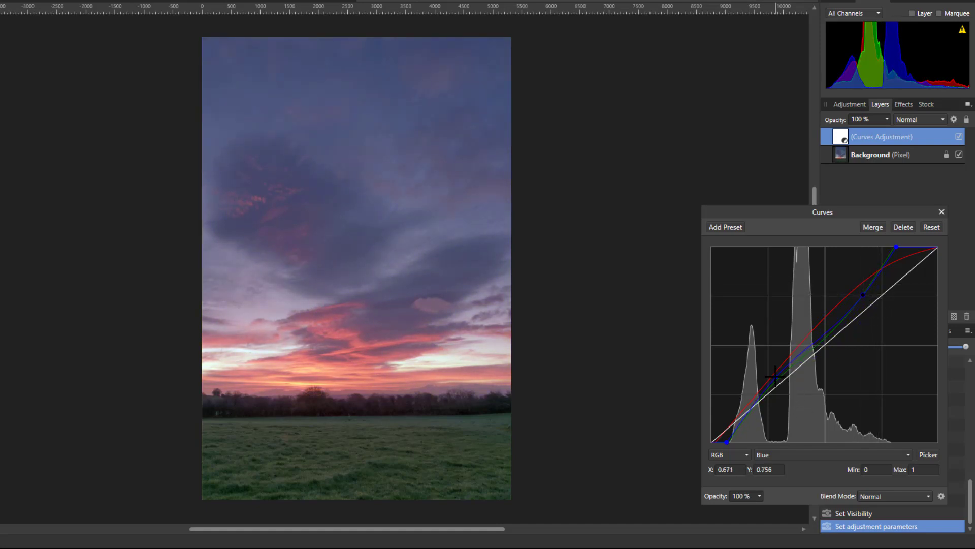
drag(778, 367, 780, 369)
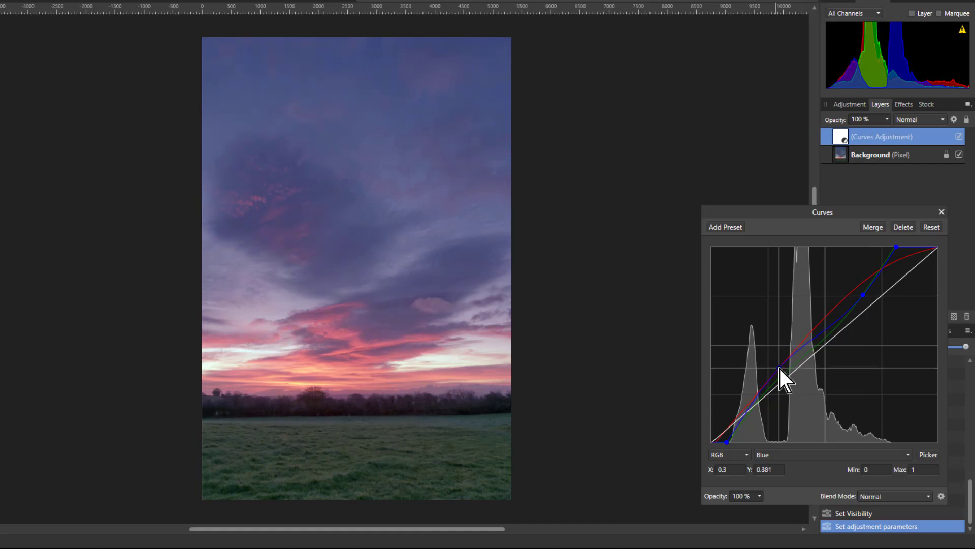